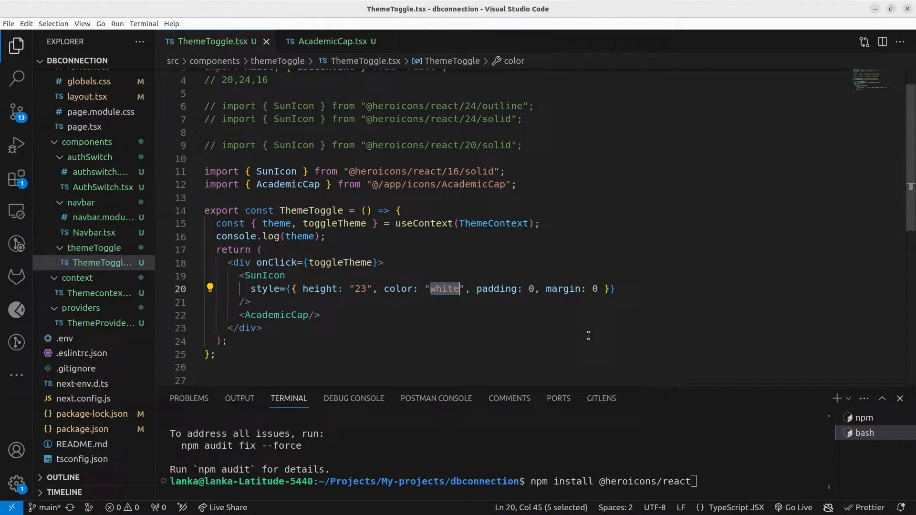
scroll(588, 340, up, 1)
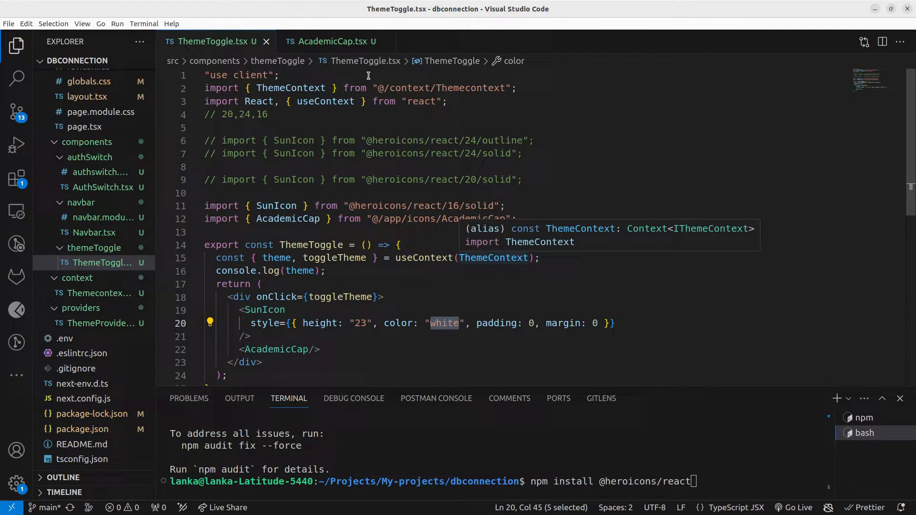
Compare AcademicCap.tsx with ThemeToggle's SunIcon import and usage, then shrink the editor over the browser.
click(315, 41)
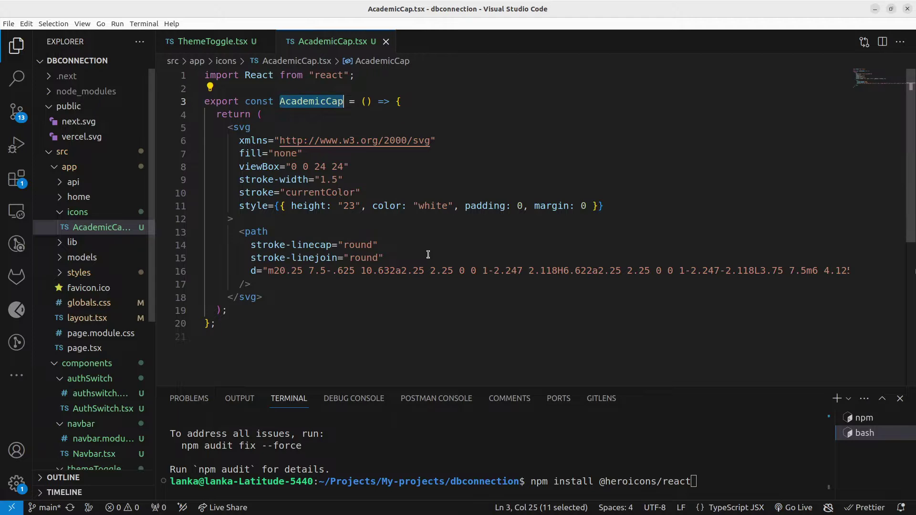
click(213, 41)
scroll(528, 229, down, 1)
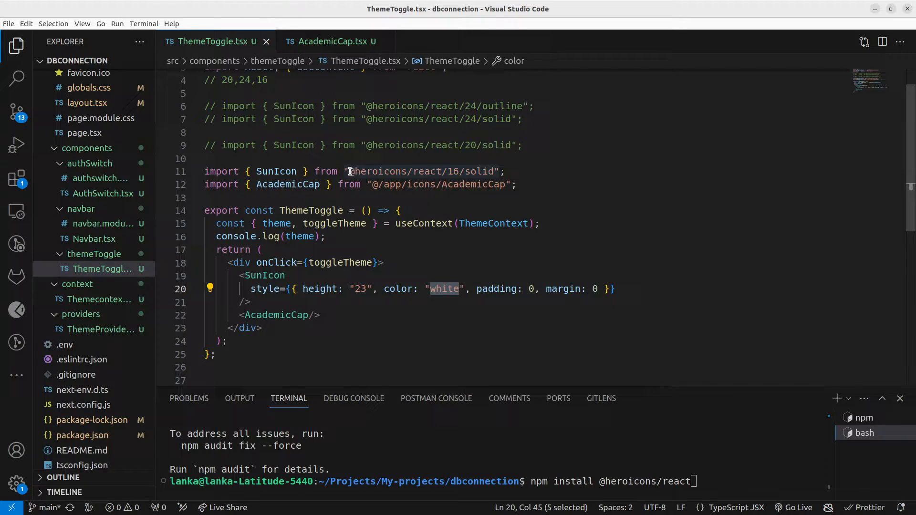
drag(349, 172, 495, 170)
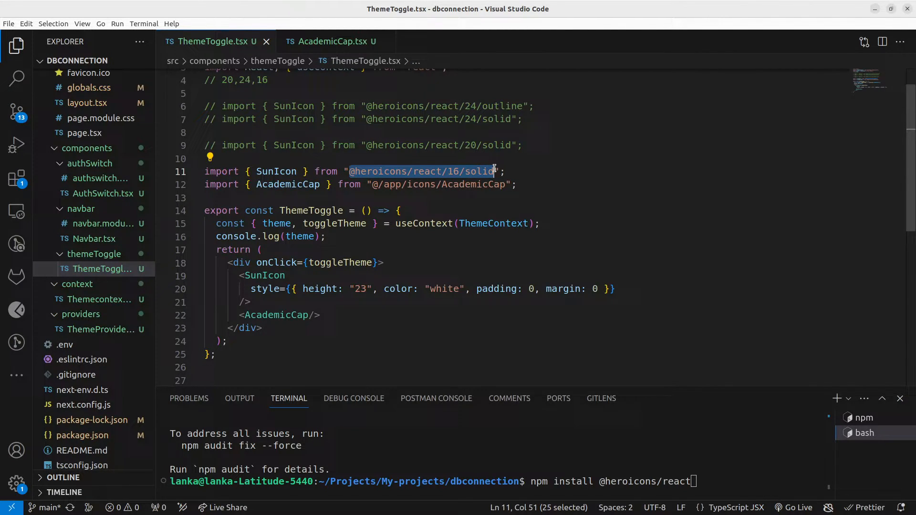
double_click(274, 171)
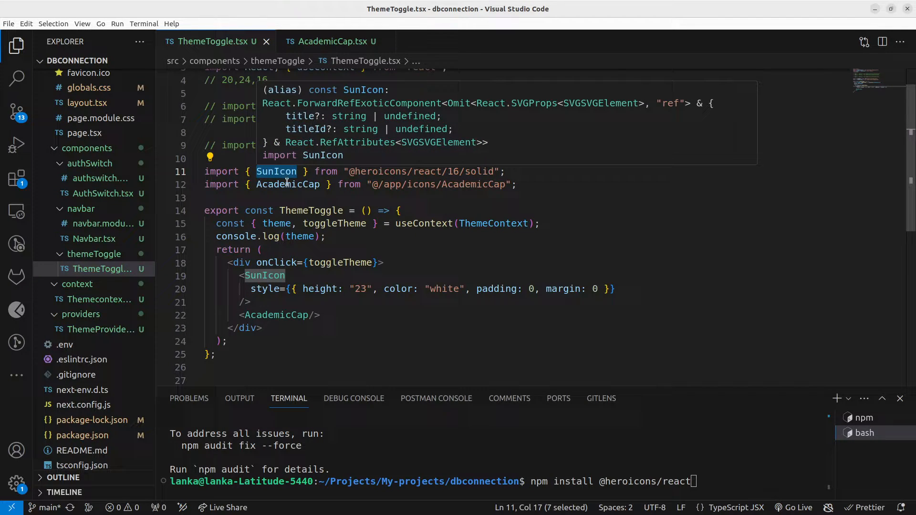
mouse_move(459, 7)
mouse_down()
mouse_move(491, 241)
mouse_move(653, 159)
mouse_up()
Toggle the localhost:3000 page dark and back to light with the navbar sun icon, then maximize the editor.
click(292, 10)
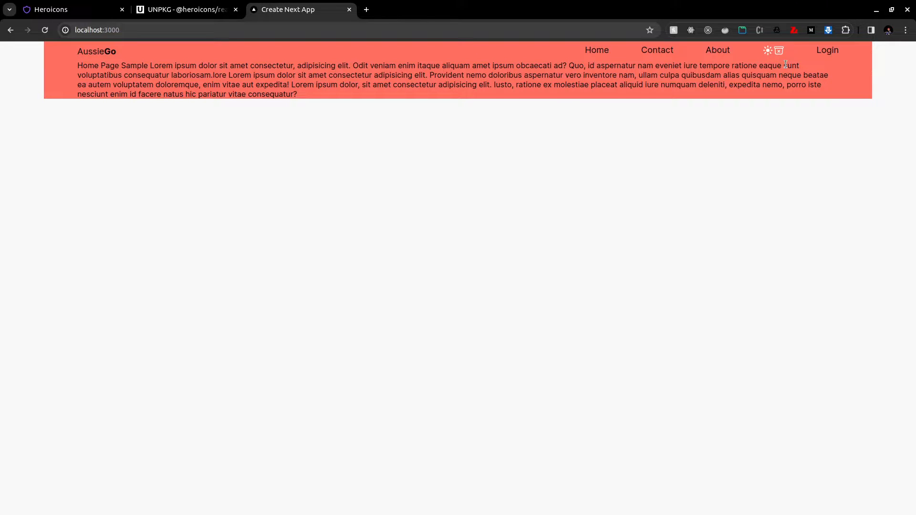
click(768, 51)
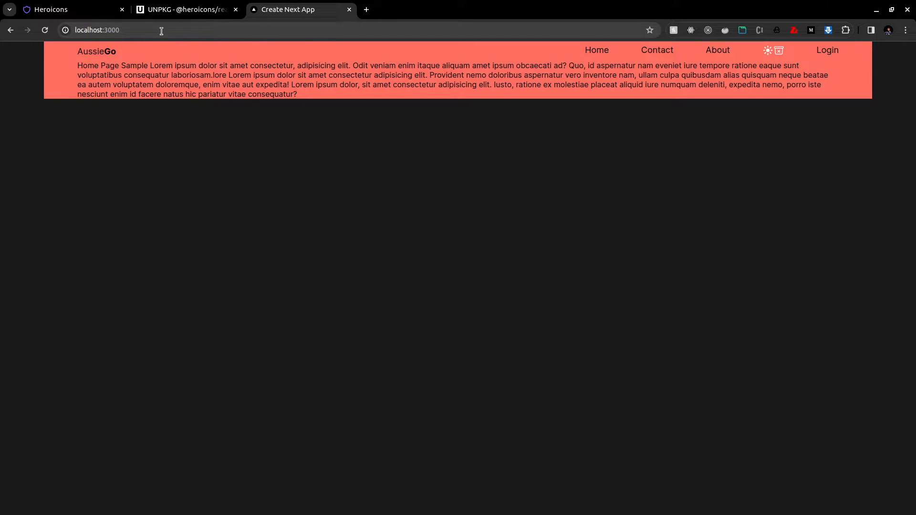
click(770, 51)
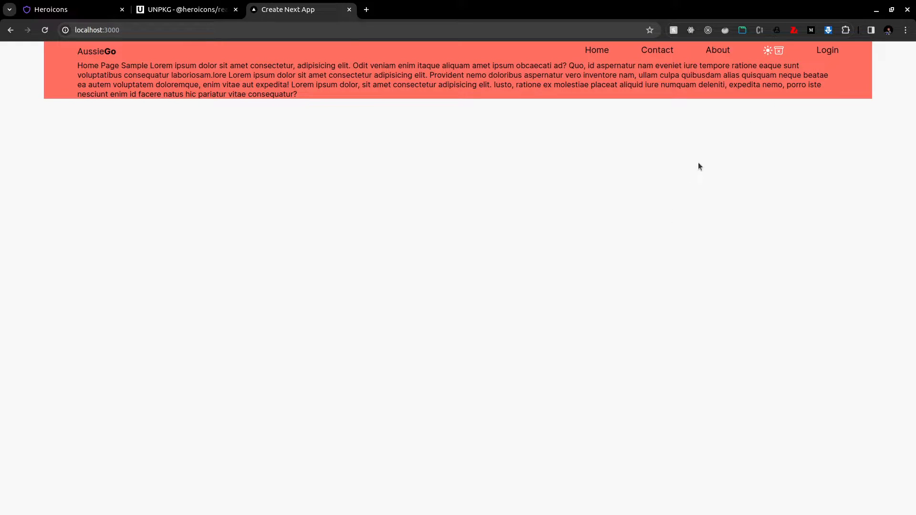
key(alt+Tab)
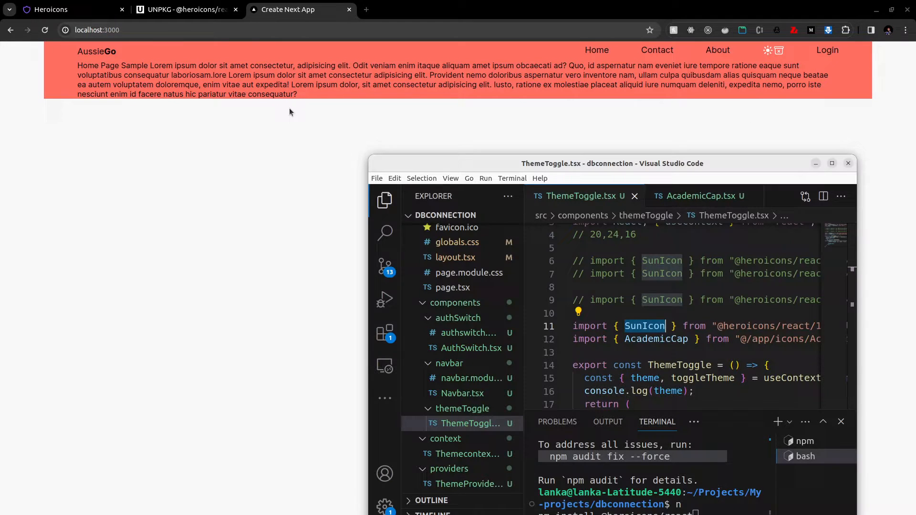
double_click(609, 164)
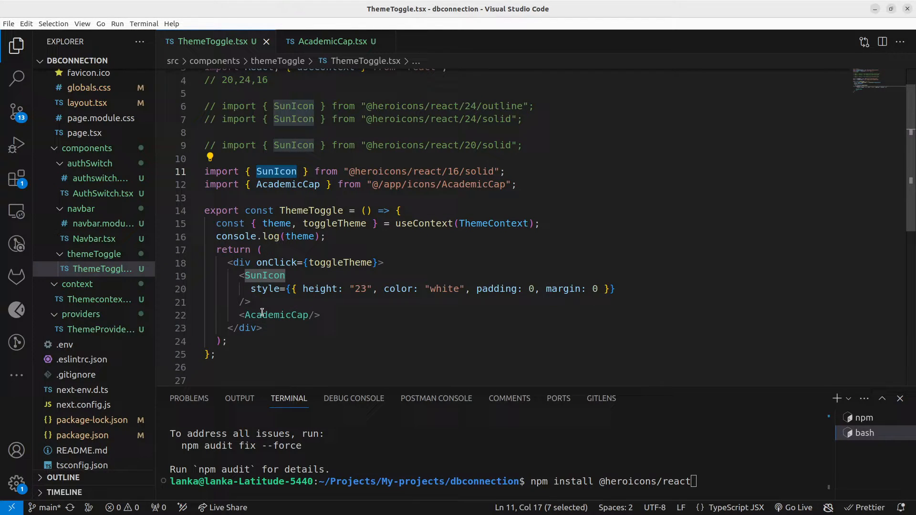
Change the SunIcon style colour from white to red, save, and check the red sun in the navbar.
click(250, 289)
shift+click(288, 289)
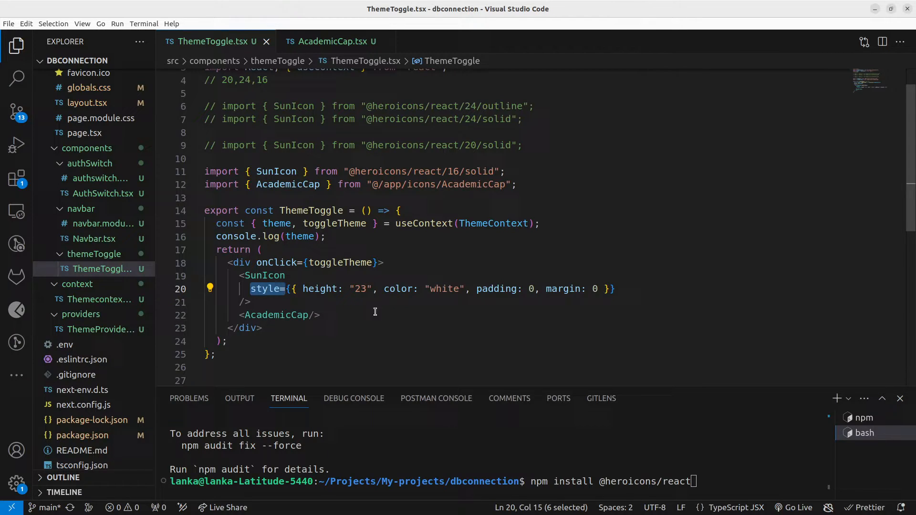
double_click(449, 289)
text(re)
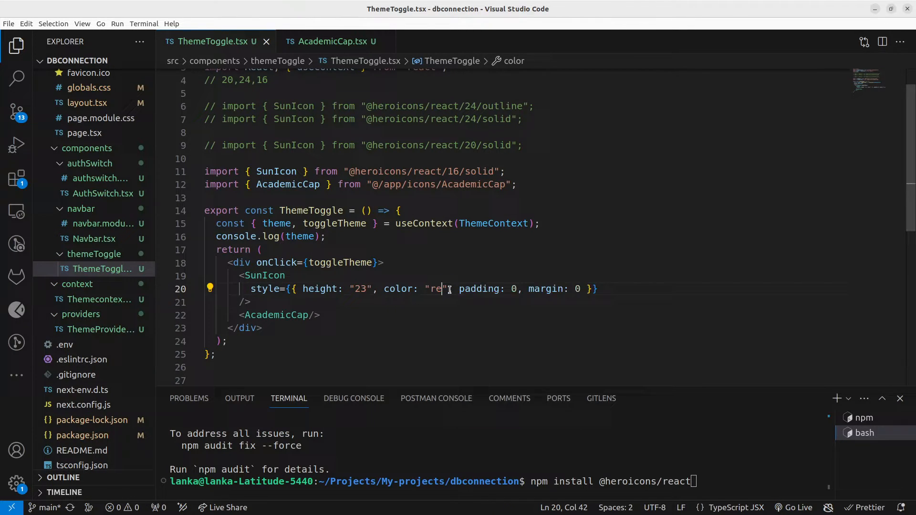
text(d)
key(ctrl+s)
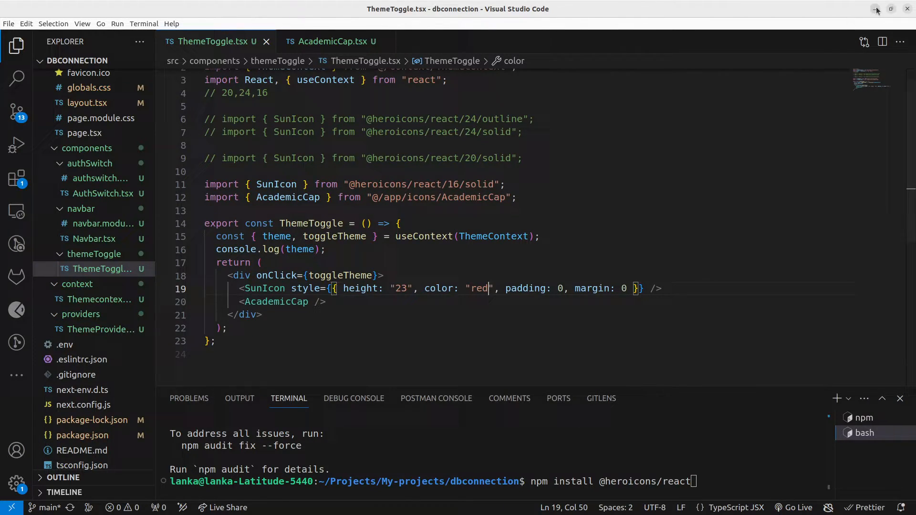
click(876, 9)
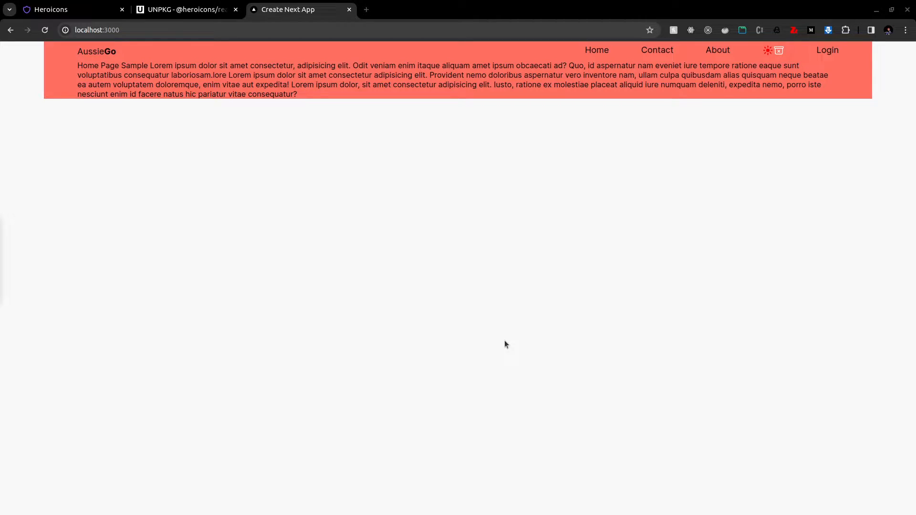
key(alt+Tab)
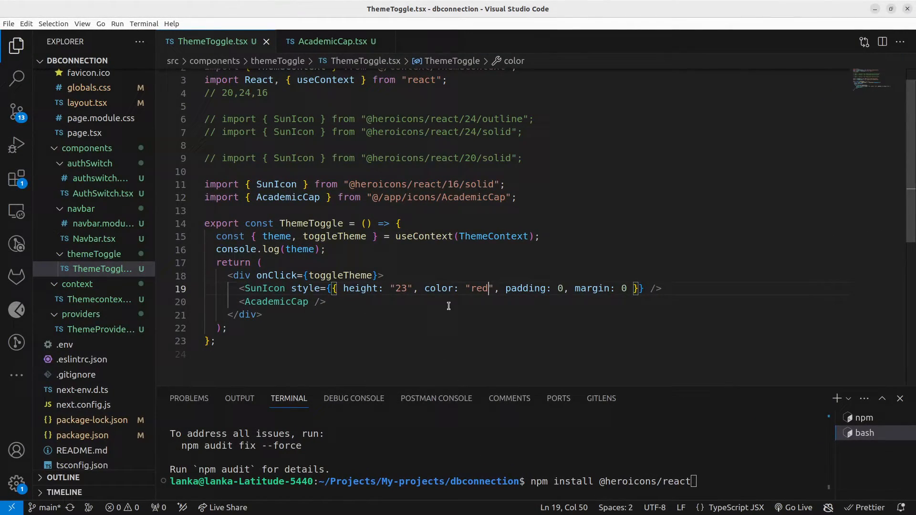
Add a blank line after the SunIcon import on line 11, then reveal the browser.
drag(322, 10, 335, 91)
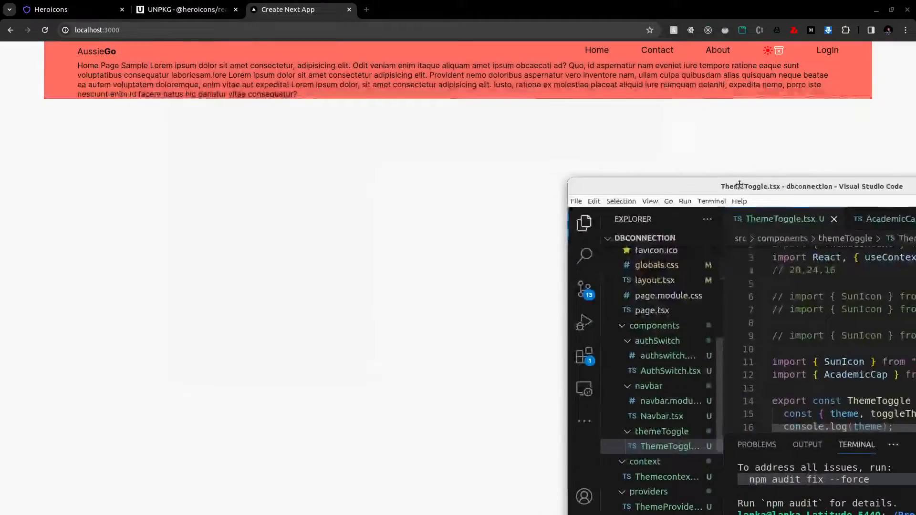
double_click(335, 92)
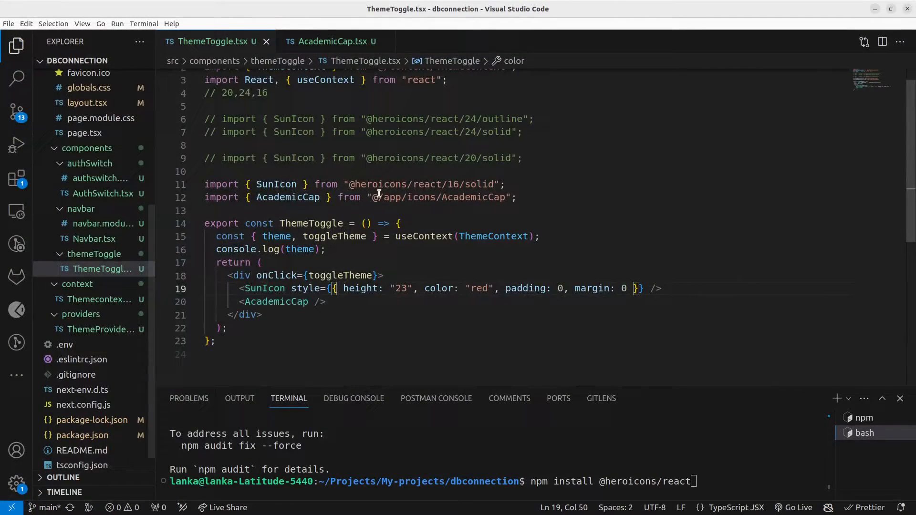
click(507, 185)
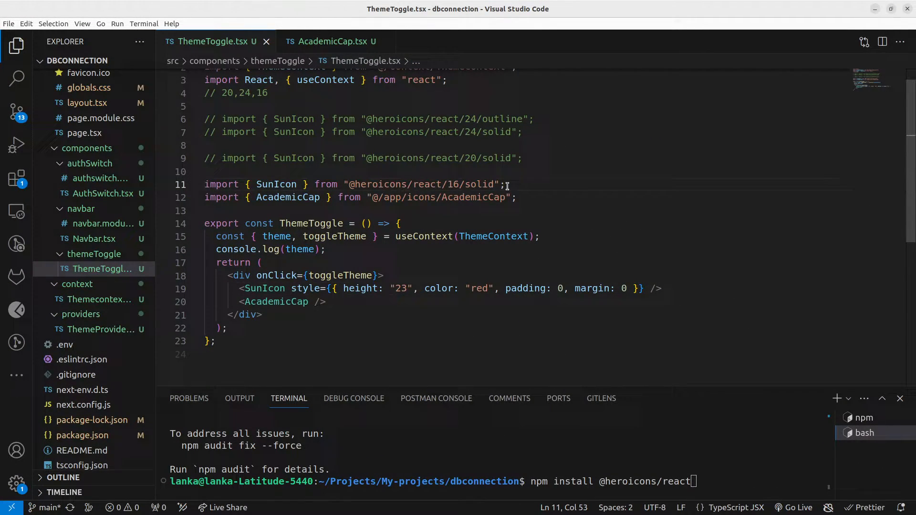
key(Return)
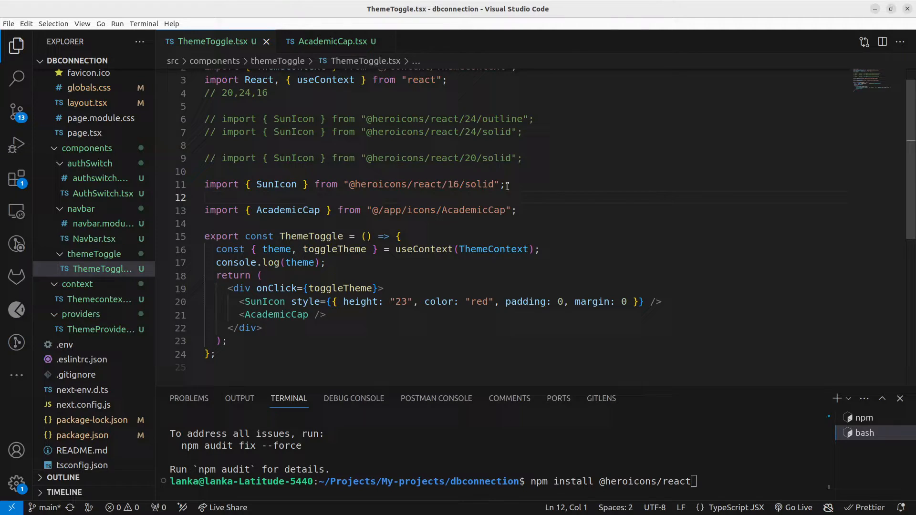
double_click(372, 9)
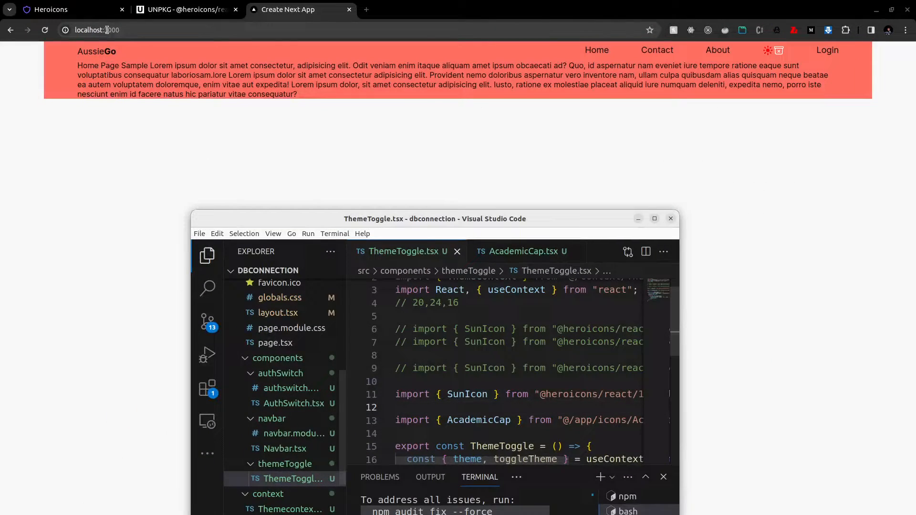
Browse the Heroicons Mini, Solid and Outline sets, then bring the maximized editor back up.
click(65, 10)
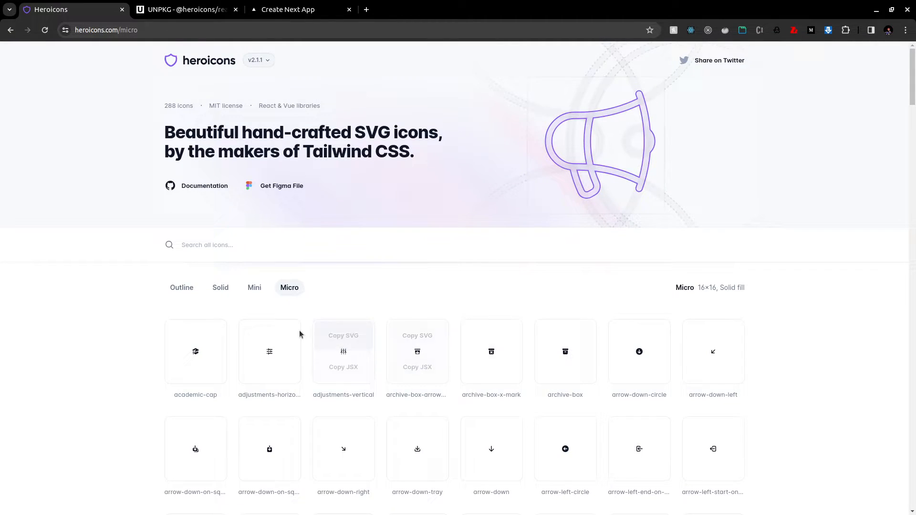
click(260, 289)
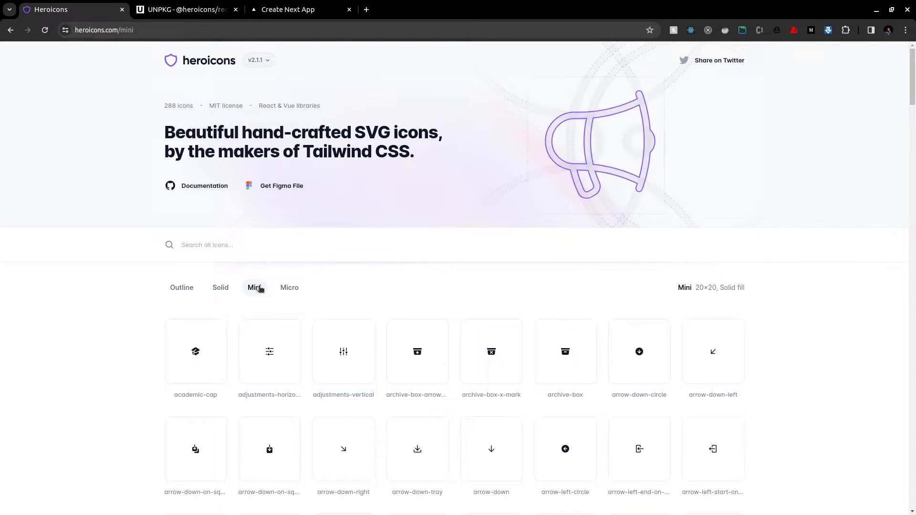
click(215, 294)
click(189, 288)
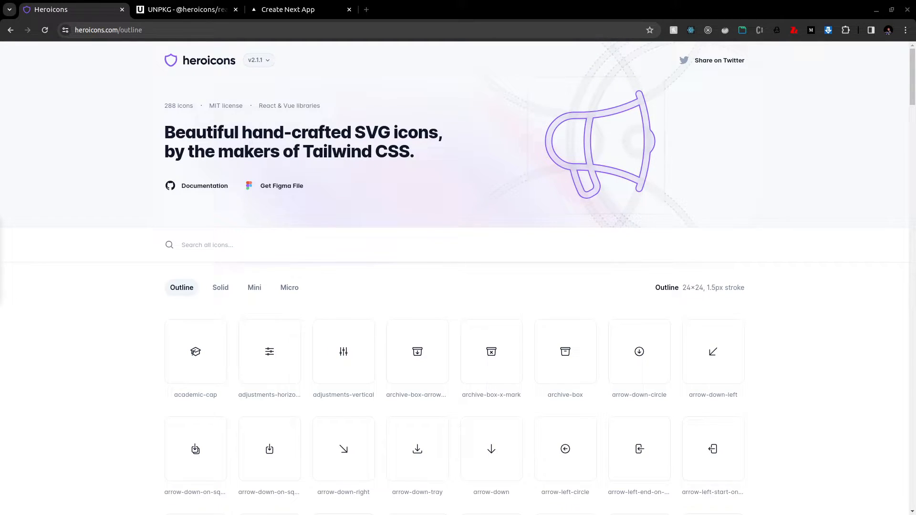
key(alt+Tab)
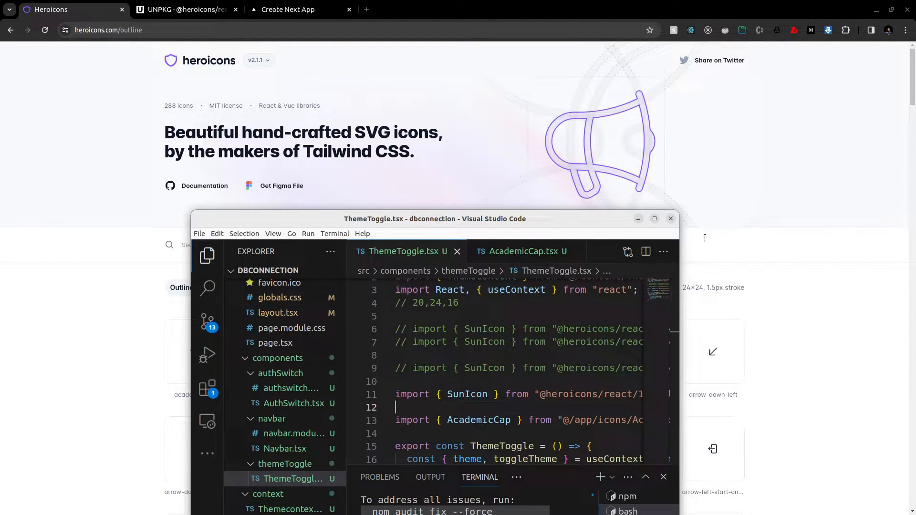
click(653, 220)
scroll(501, 152, up, 1)
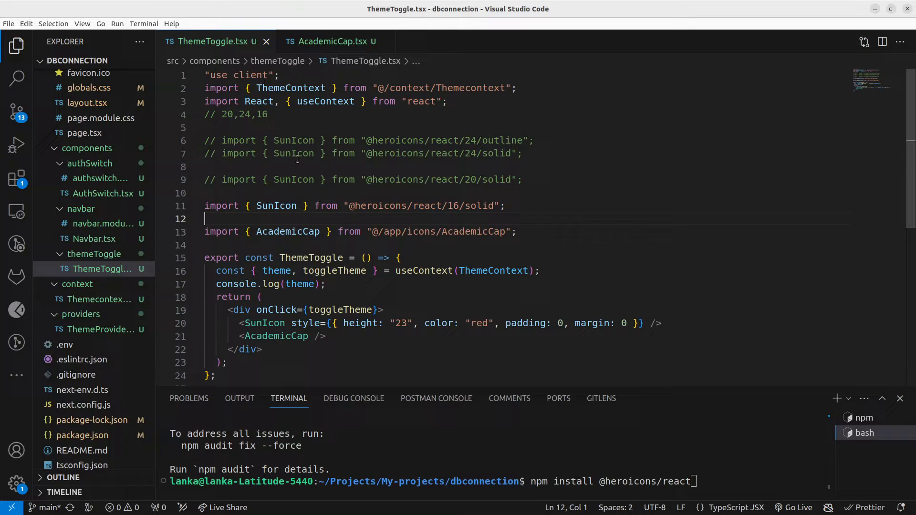
Highlight the 16, 20 and 24 size segments across the SunIcon import lines to compare them.
click(448, 206)
drag(449, 206, 466, 206)
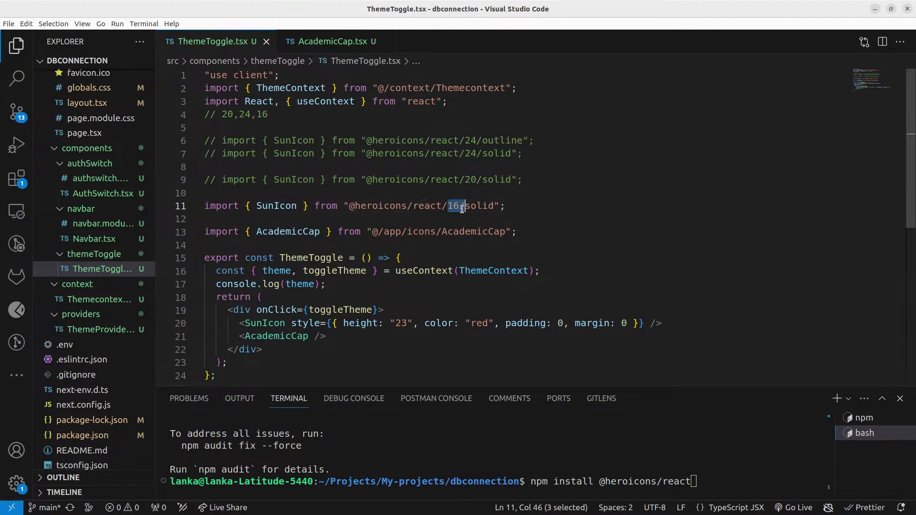
double_click(470, 180)
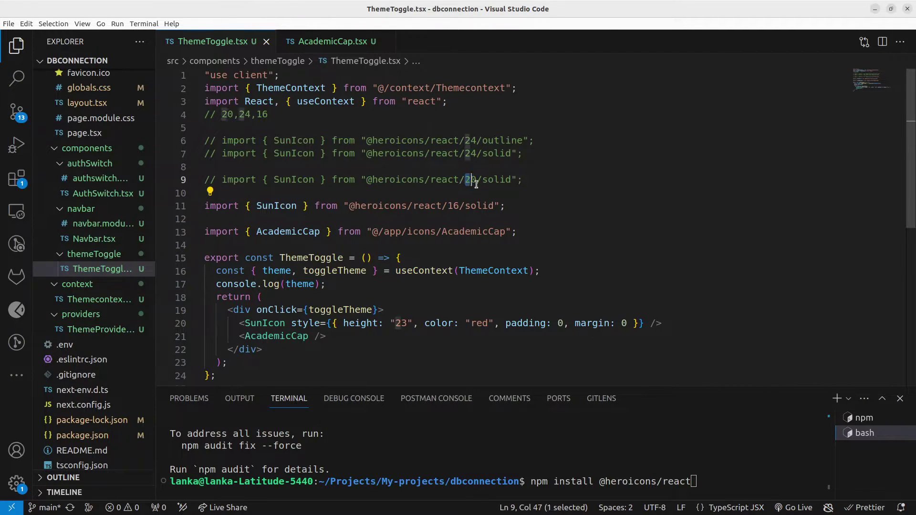
click(544, 205)
double_click(471, 141)
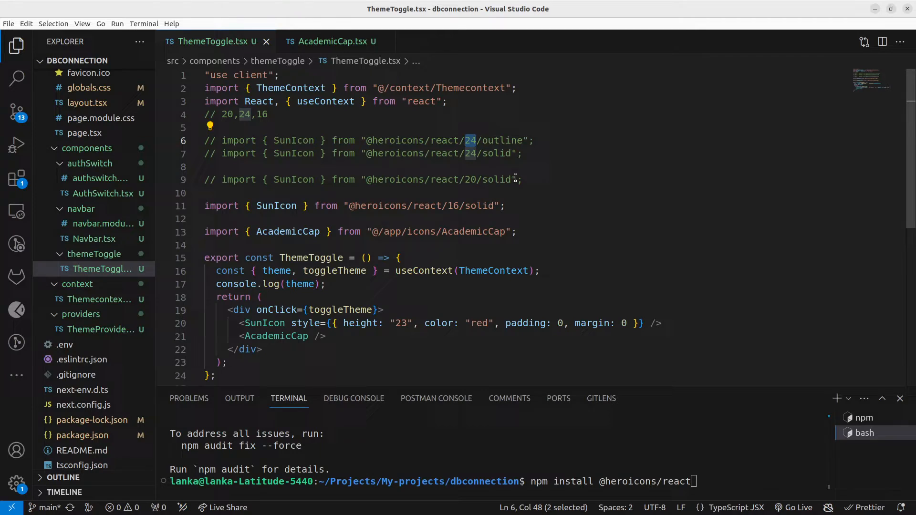
double_click(470, 180)
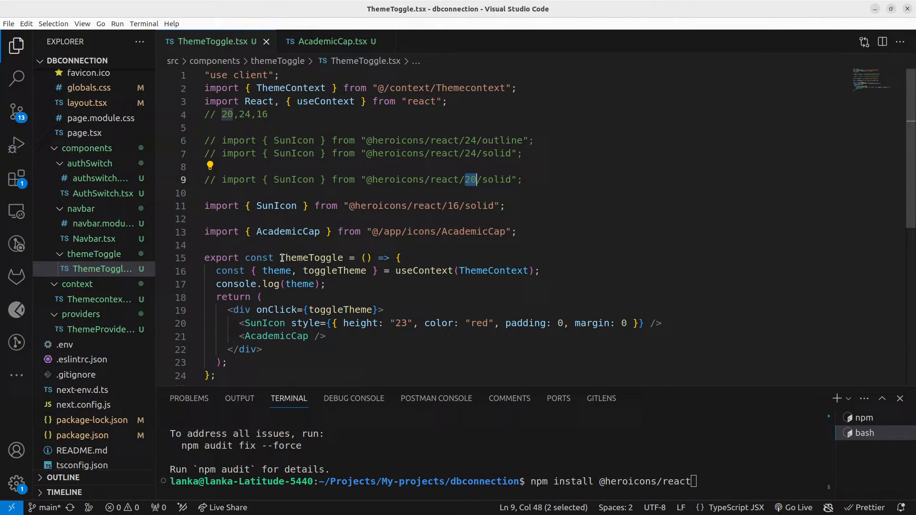
click(876, 12)
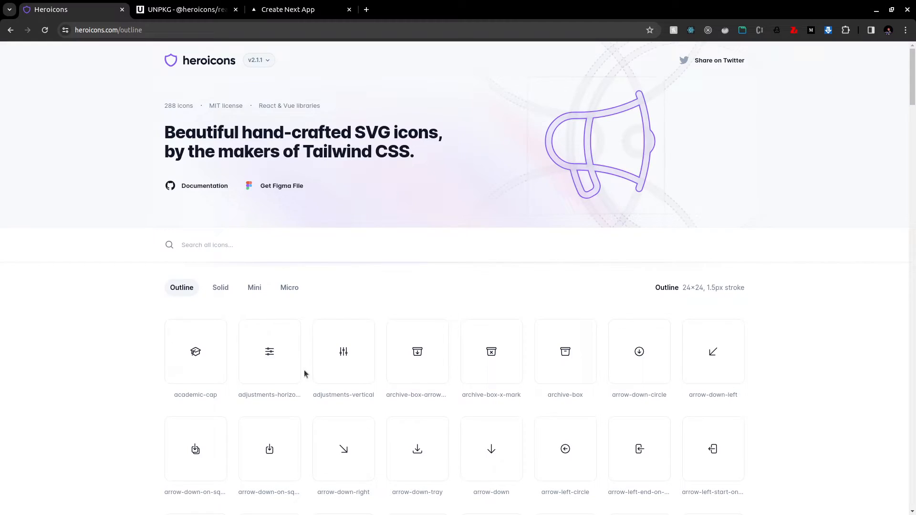
click(256, 288)
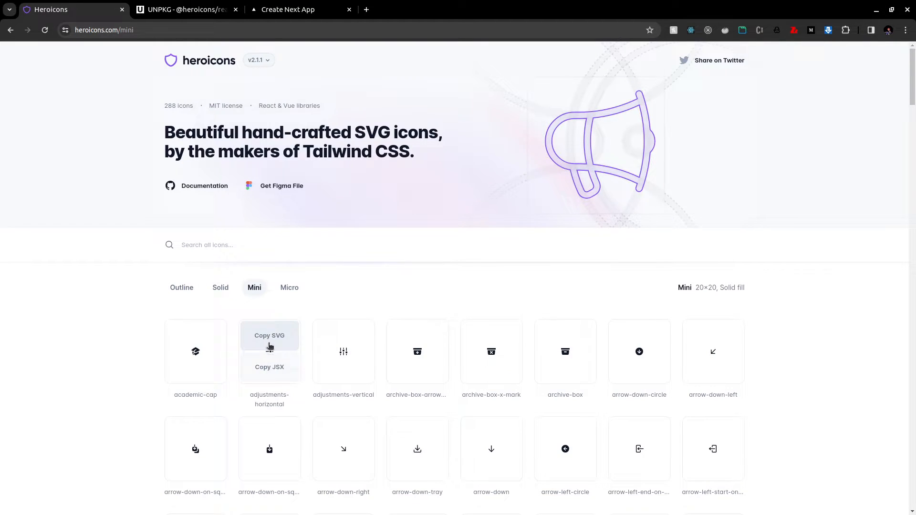
mouse_move(269, 351)
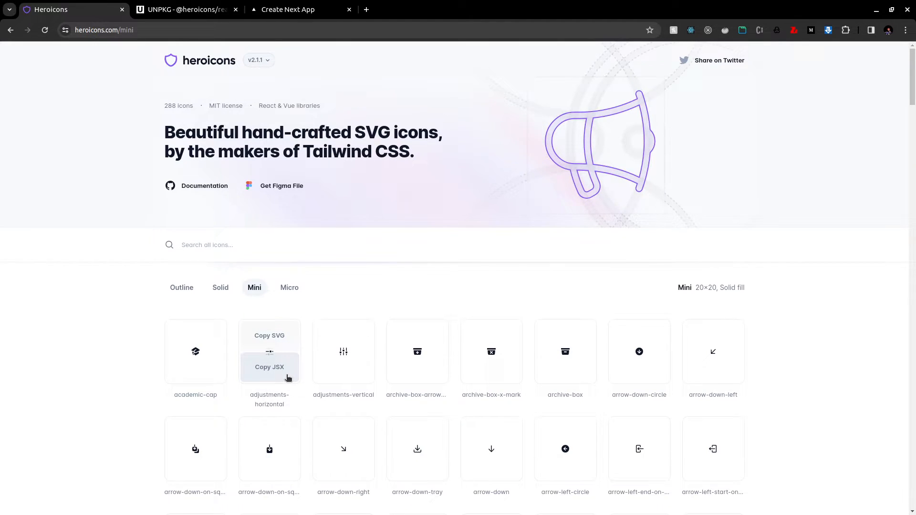
click(184, 287)
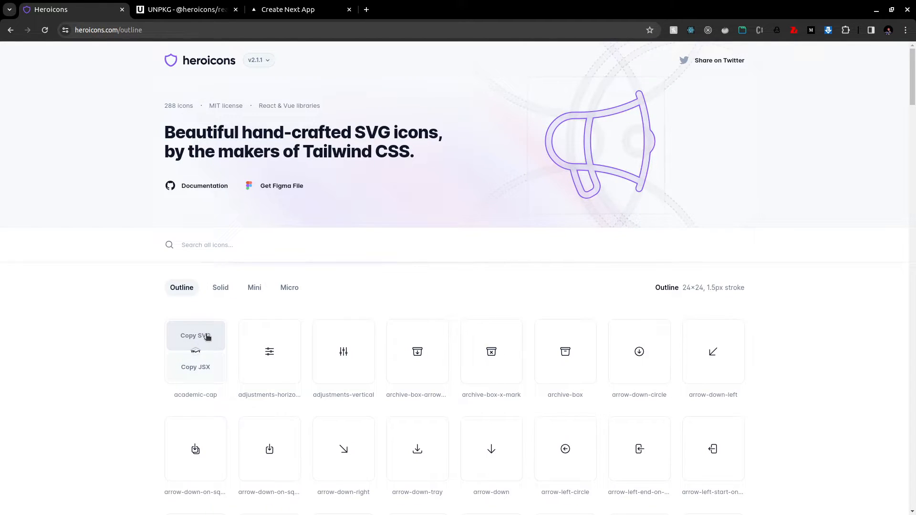
key(alt+Tab)
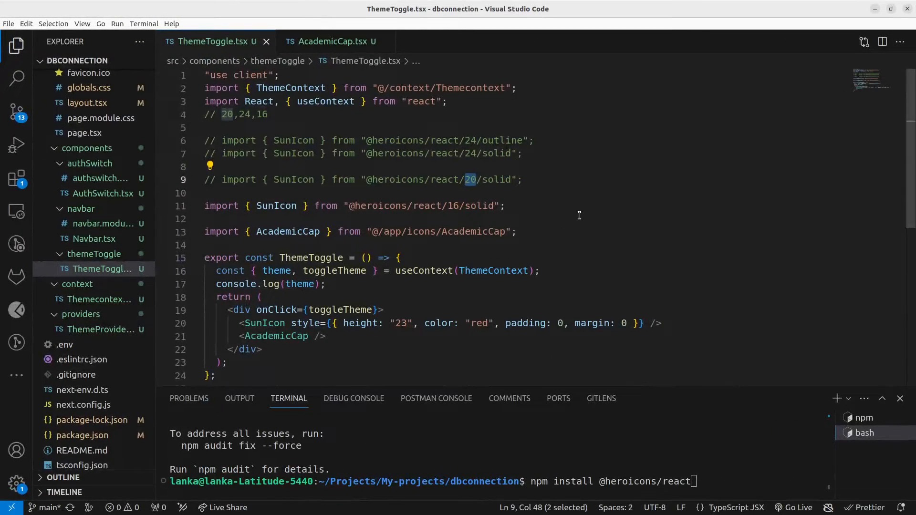
ctrl+click(280, 340)
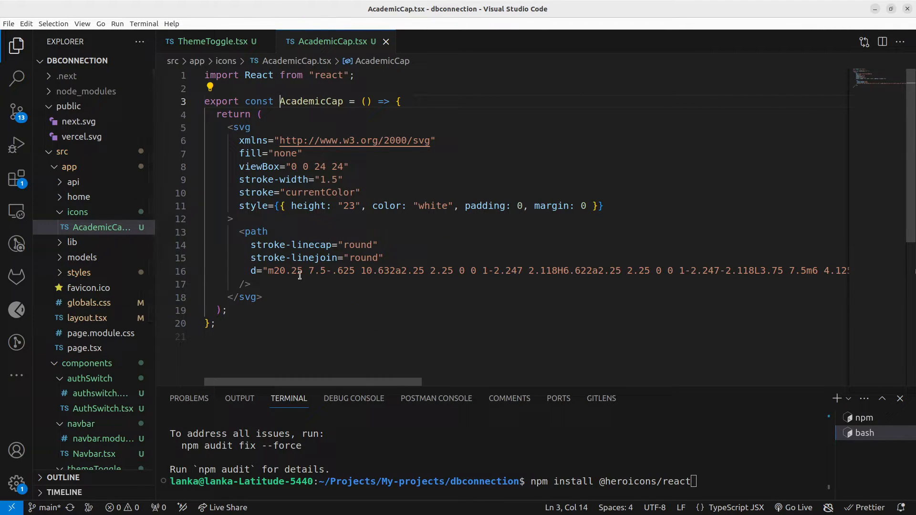
drag(267, 295, 205, 128)
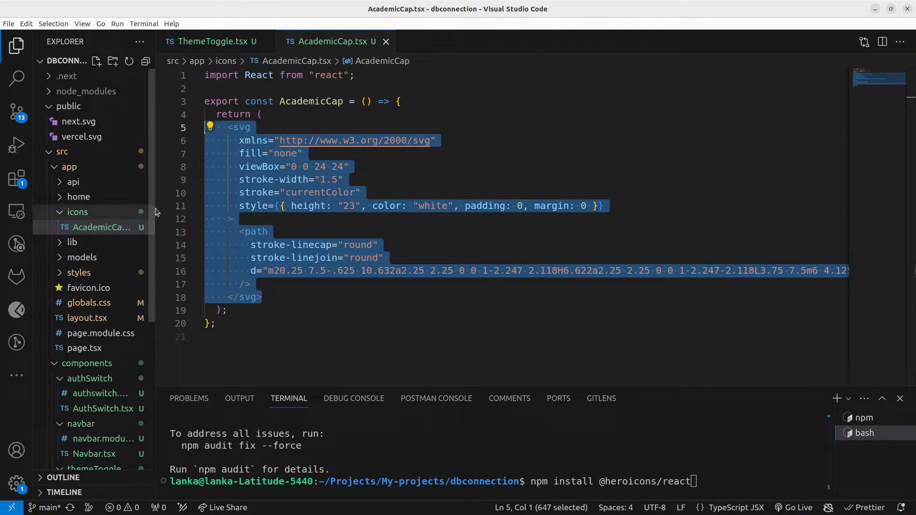
mouse_move(157, 207)
mouse_down()
mouse_move(195, 209)
mouse_move(180, 210)
mouse_up()
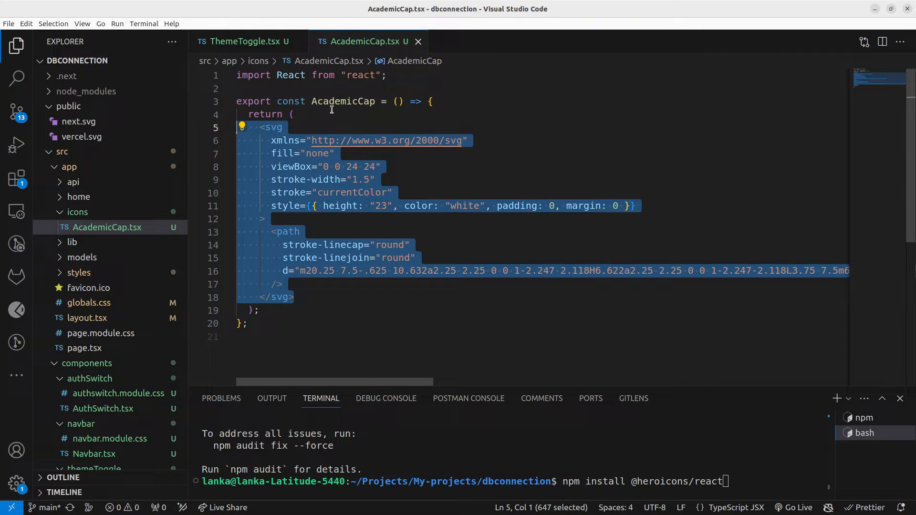
drag(297, 297, 246, 127)
click(360, 311)
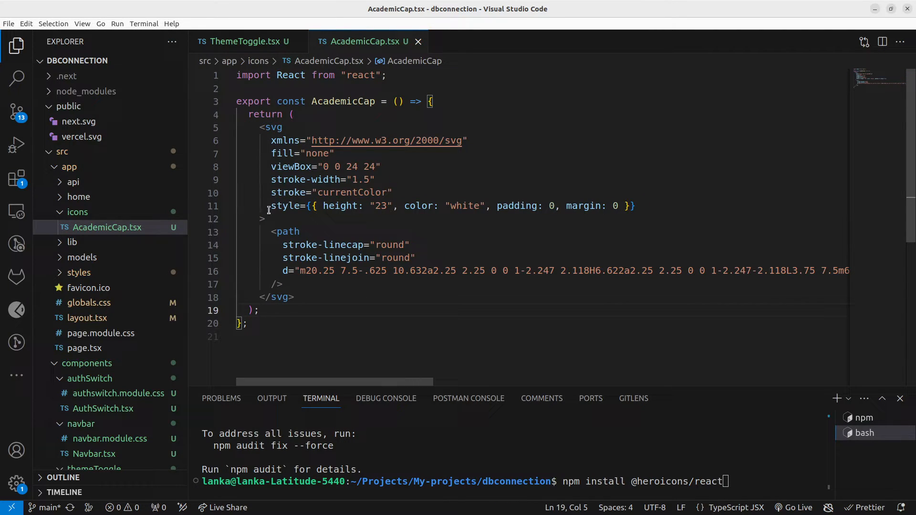
drag(272, 206, 671, 207)
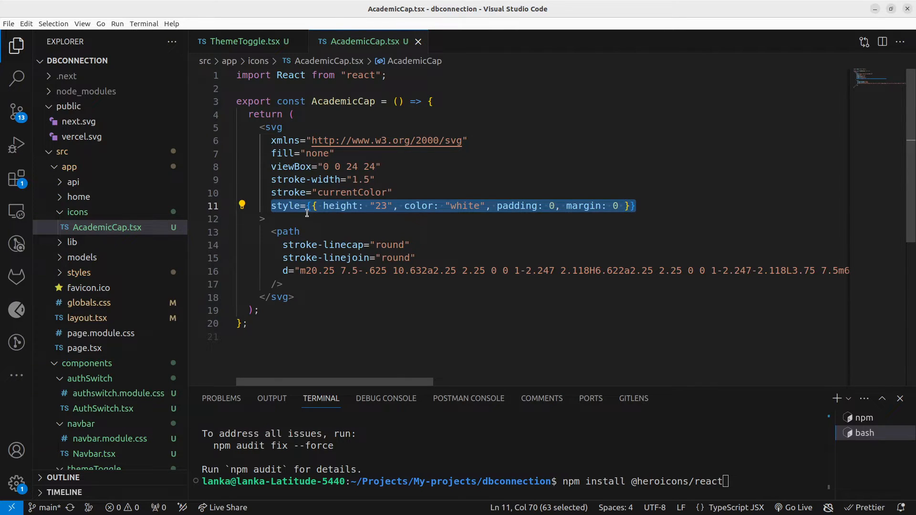
drag(307, 206, 673, 204)
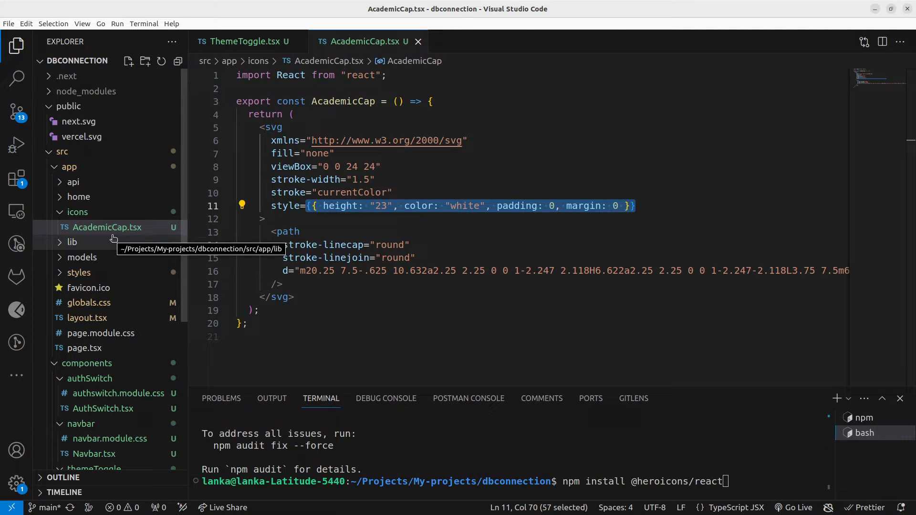
Highlight the AcademicCap usage on line 21 of ThemeToggle, then switch to the Heroicons outline page.
click(264, 47)
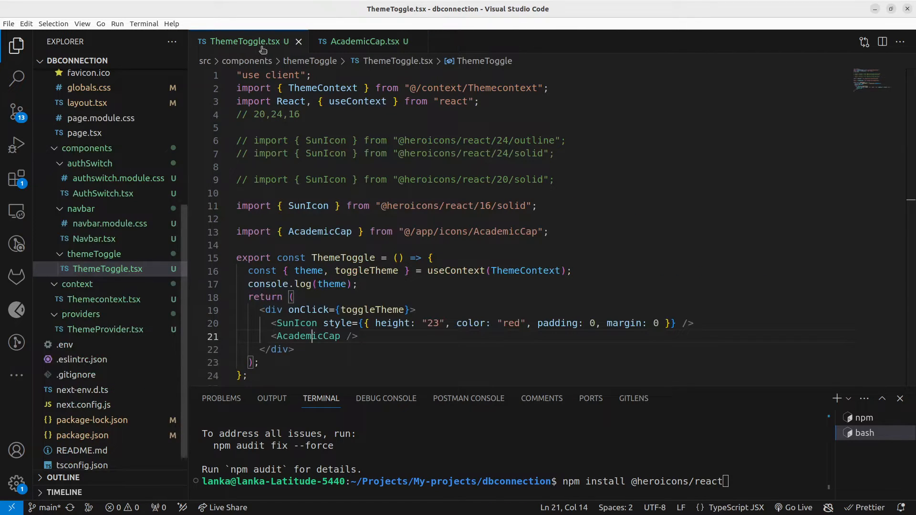
scroll(319, 308, down, 1)
double_click(314, 301)
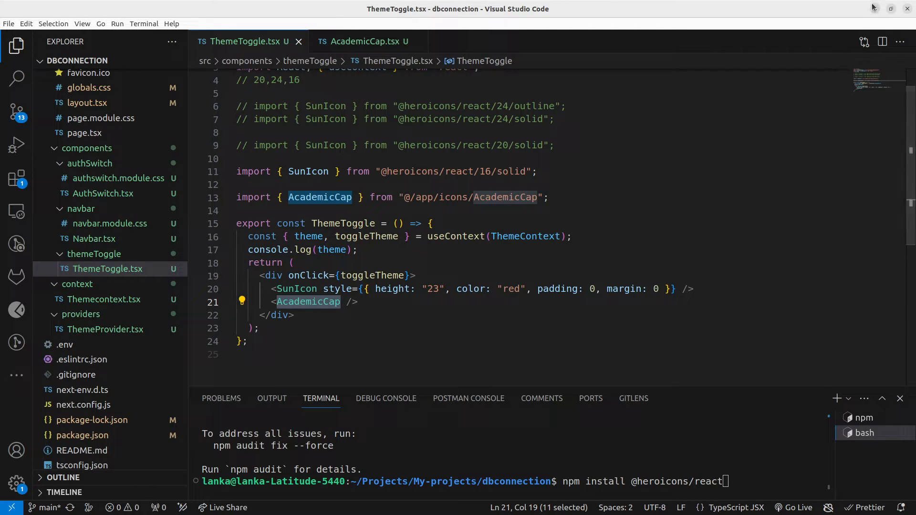
key(alt+Tab)
mouse_move(195, 352)
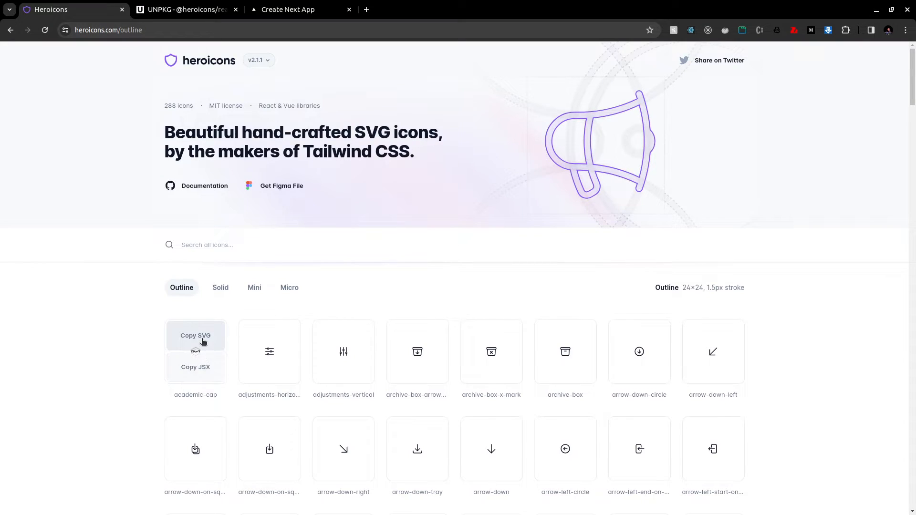
Copy the academic-cap SVG on Heroicons and compare it with the markup in AcademicCap.tsx.
click(201, 337)
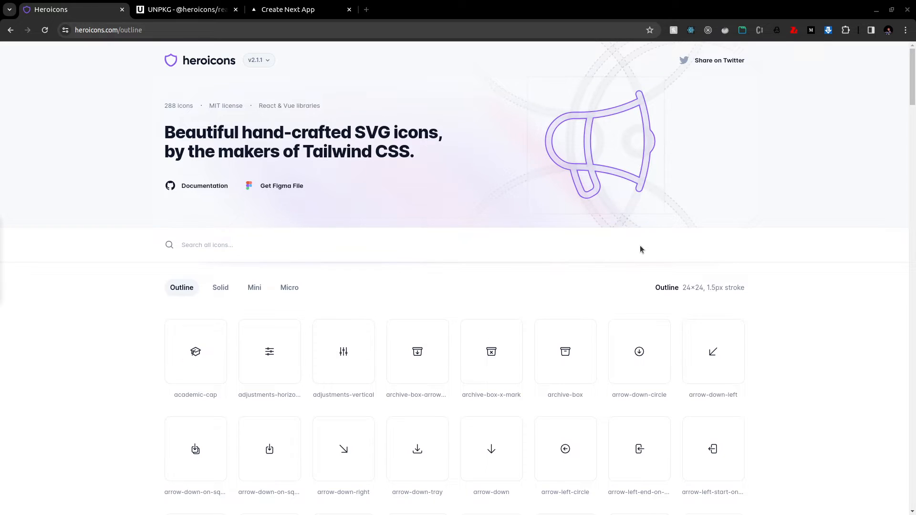
key(alt+Tab)
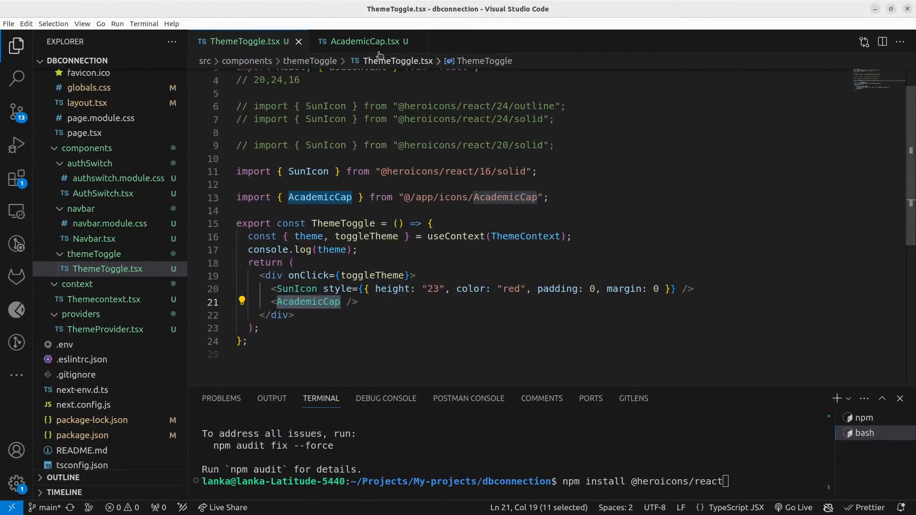
click(364, 41)
drag(296, 298, 270, 192)
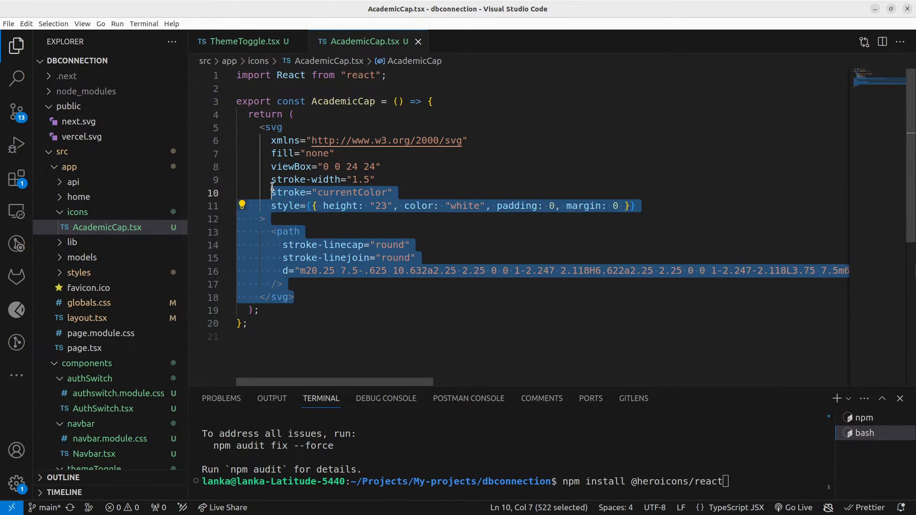
click(244, 41)
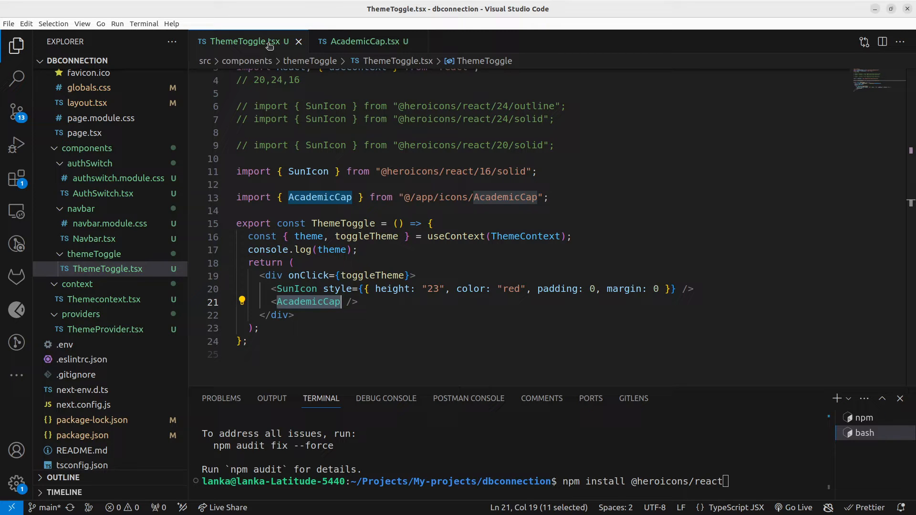
click(875, 10)
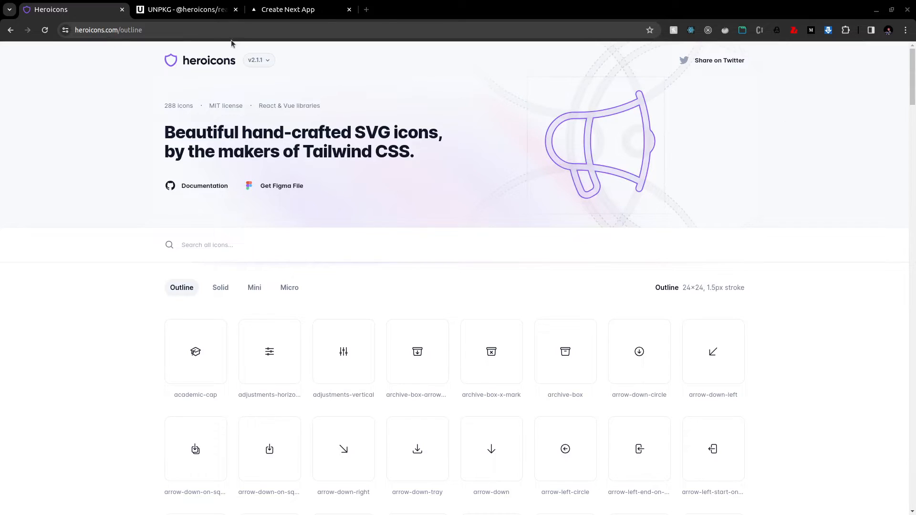
click(290, 14)
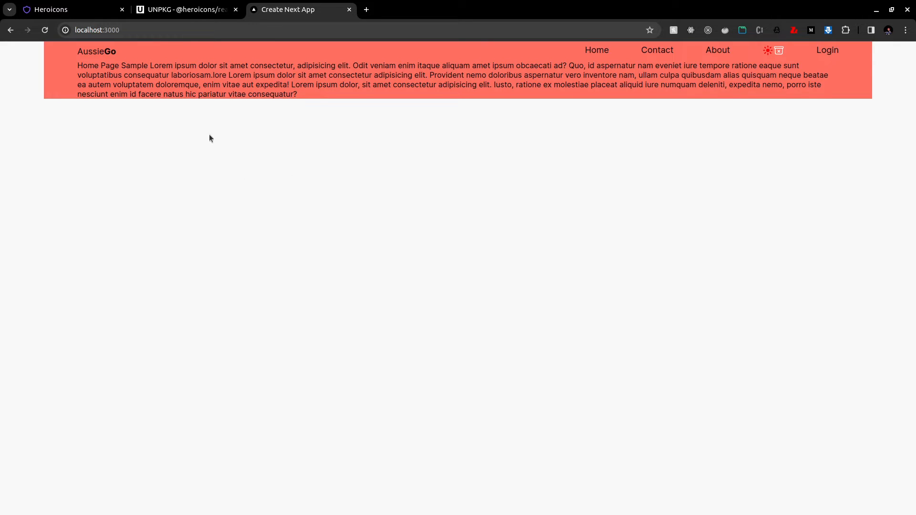
click(70, 10)
click(179, 16)
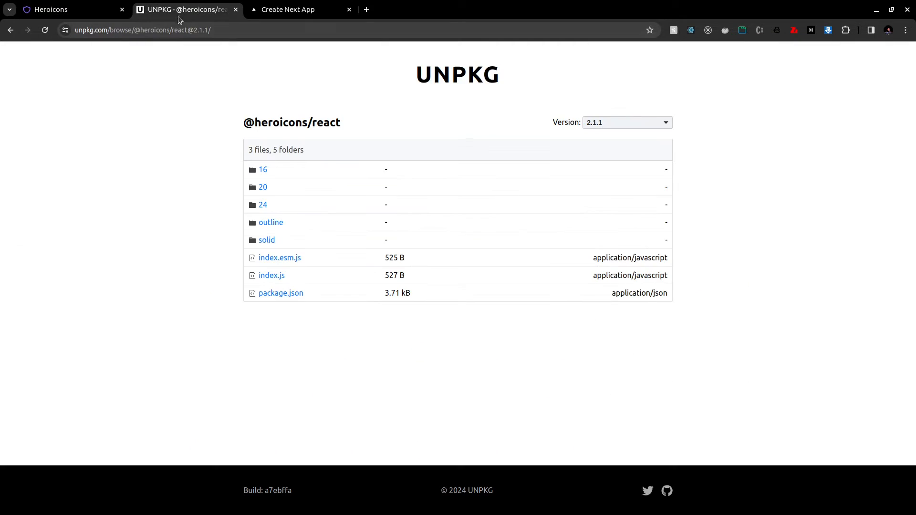
click(61, 11)
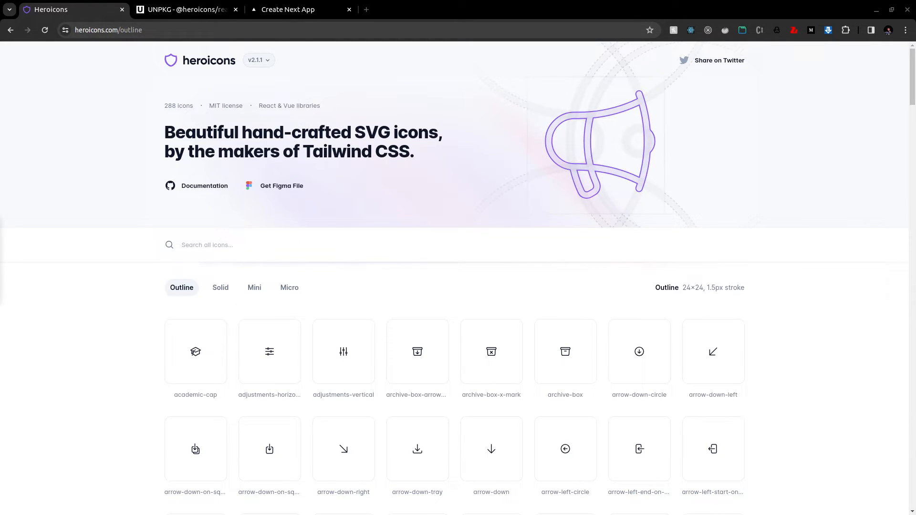
key(alt+Tab)
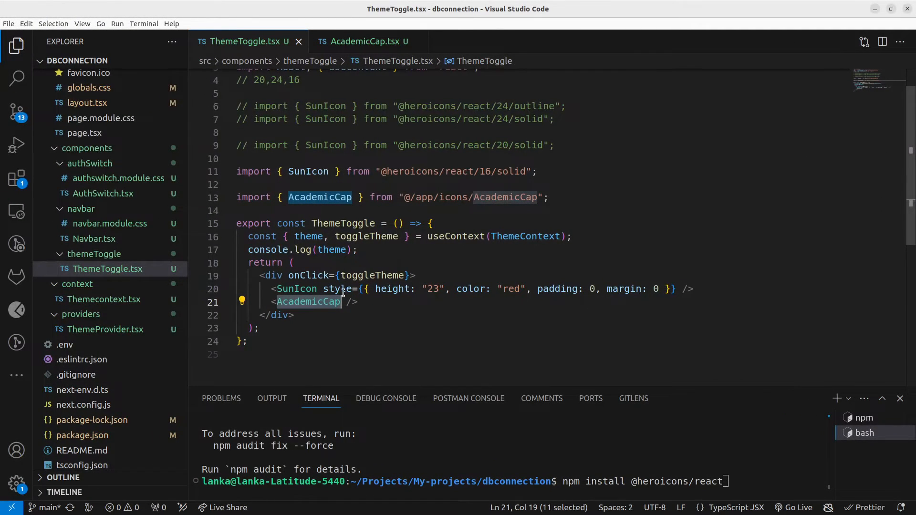
click(326, 330)
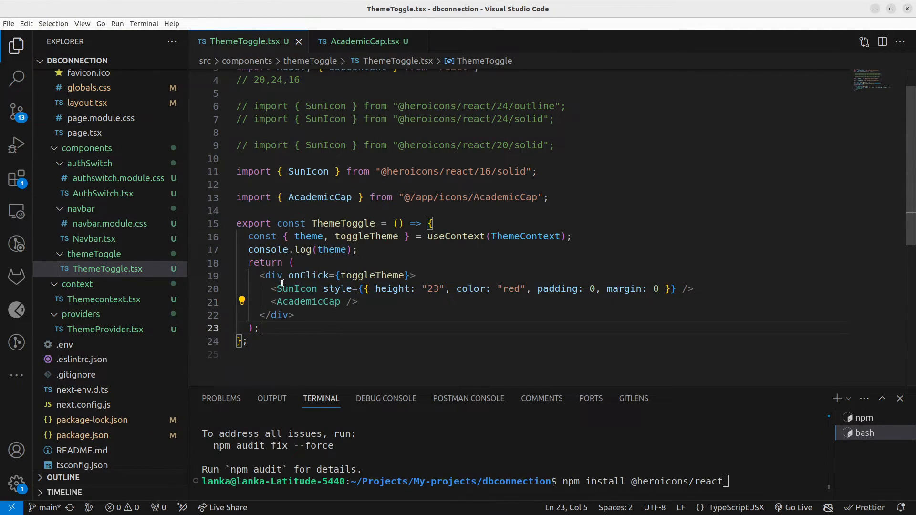
click(289, 289)
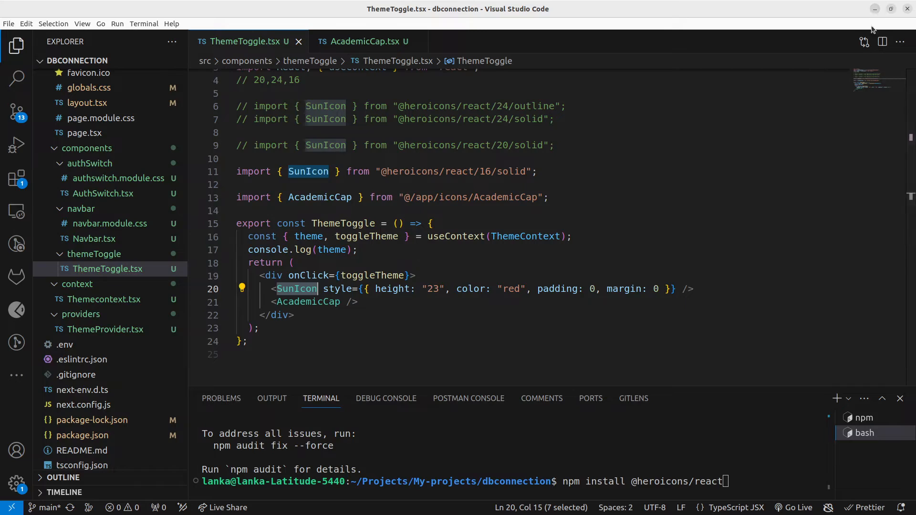
key(alt+Tab)
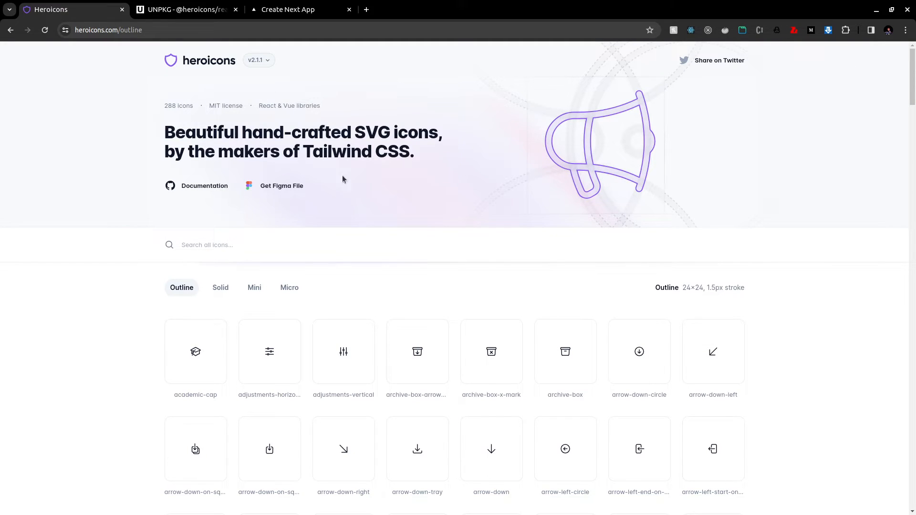
click(199, 10)
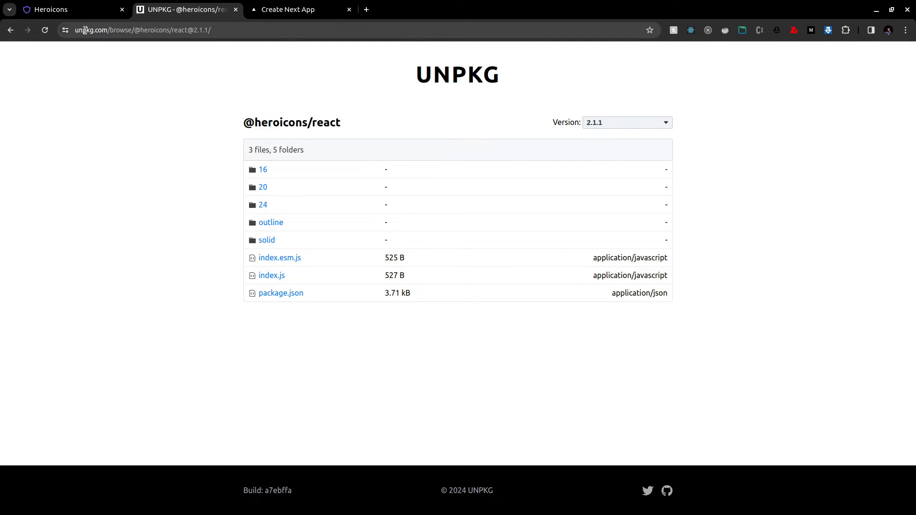
drag(84, 30, 154, 30)
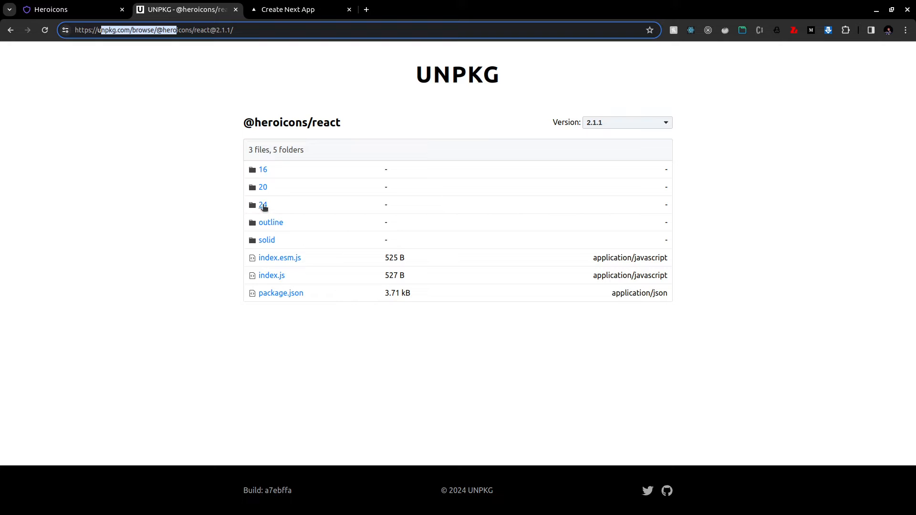
click(263, 206)
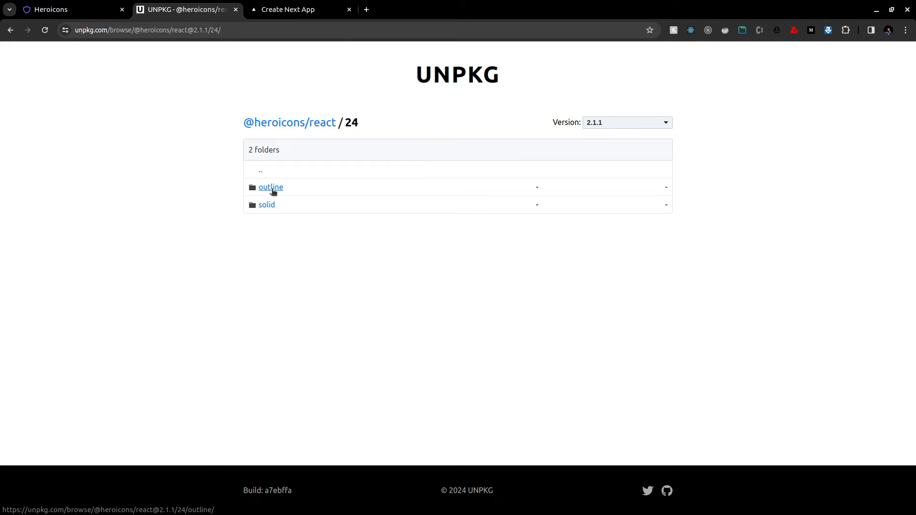
click(269, 207)
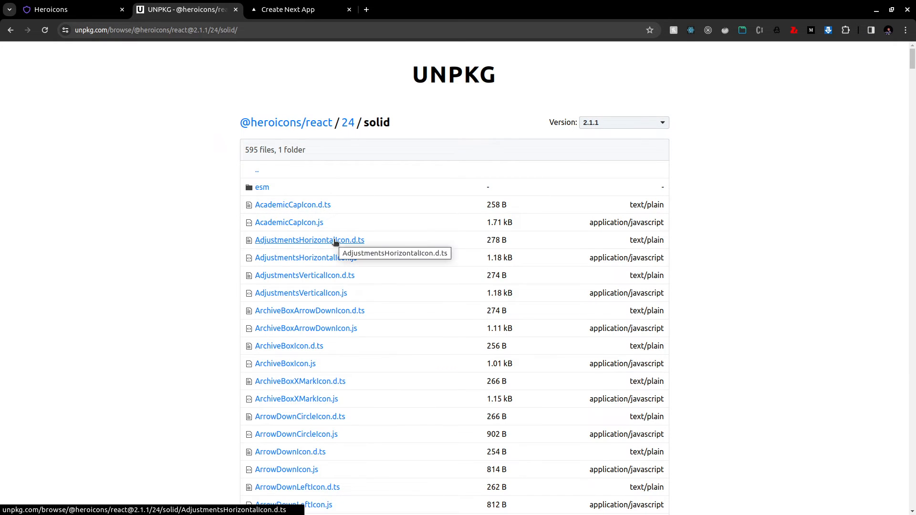
scroll(336, 242, down, 2)
scroll(407, 260, down, 5)
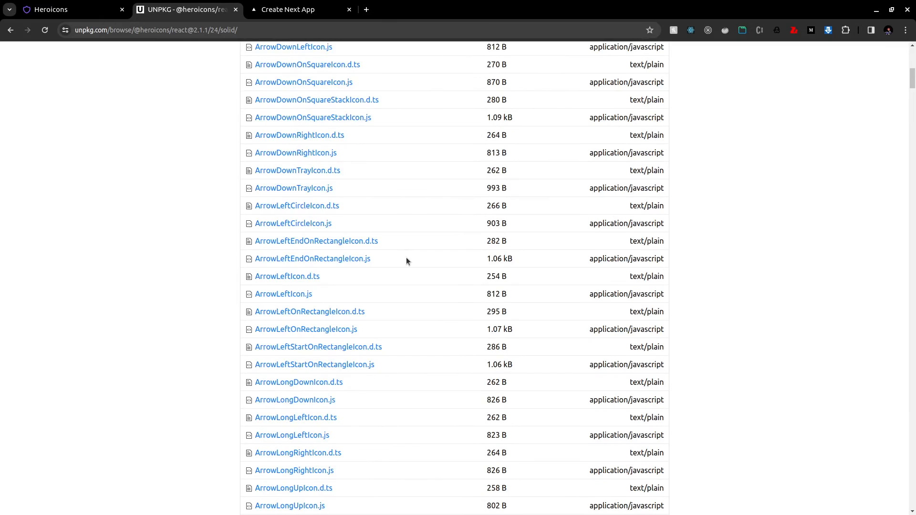
scroll(408, 260, down, 5)
scroll(409, 290, down, 3)
scroll(409, 290, up, 6)
scroll(407, 297, up, 5)
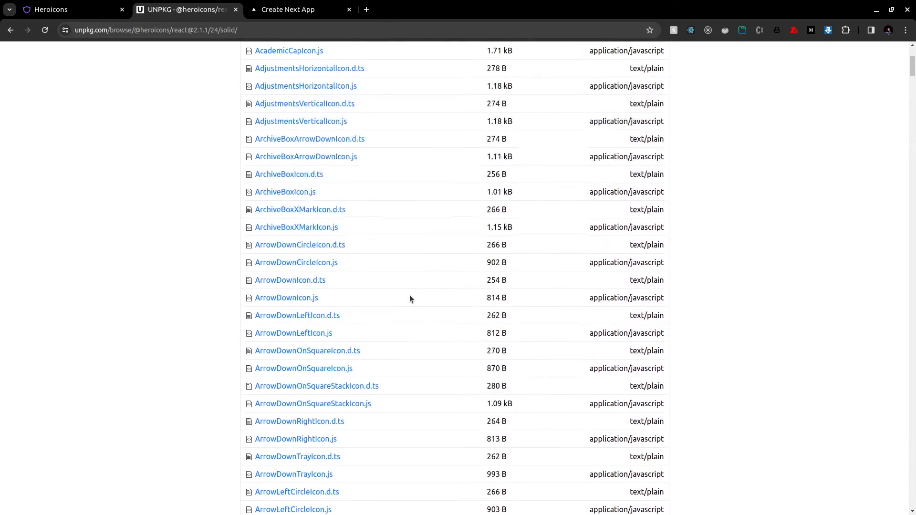
scroll(411, 298, up, 3)
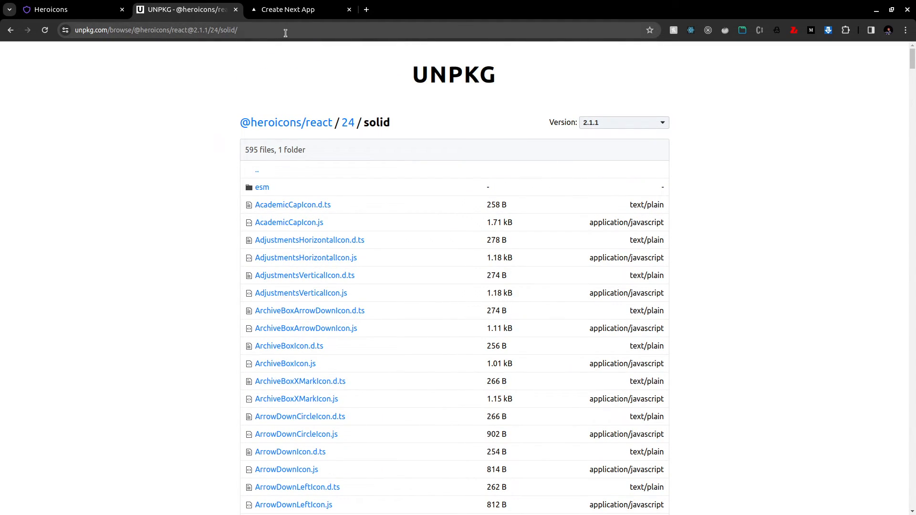
click(70, 12)
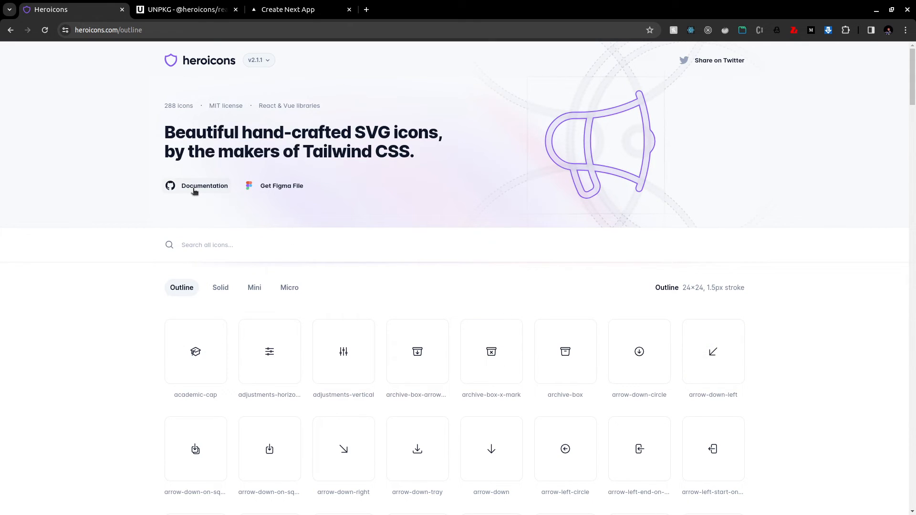
scroll(422, 205, down, 4)
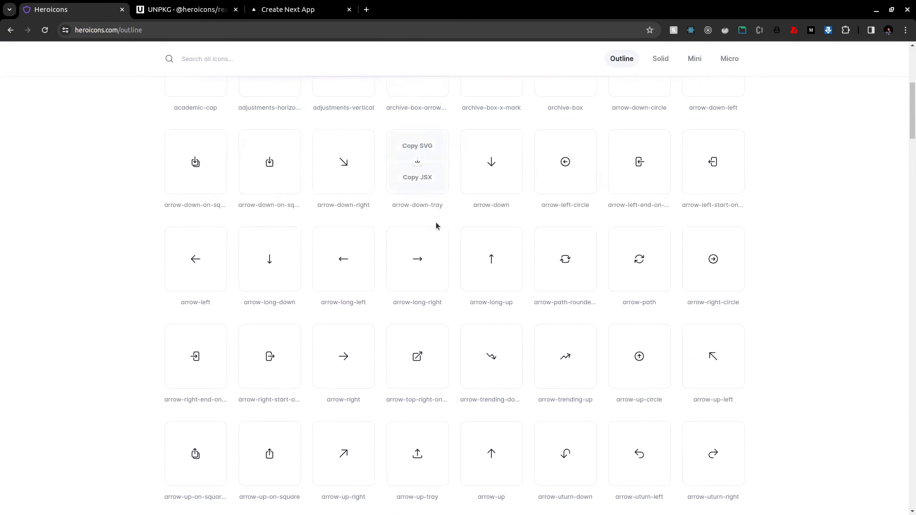
scroll(436, 222, down, 3)
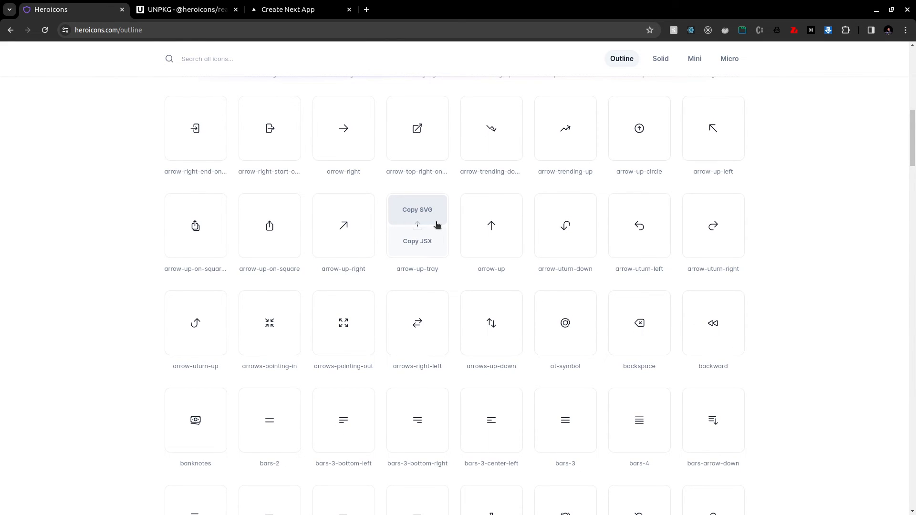
Copy the arrow-up-tray outline icon's SVG and switch back to VS Code.
click(437, 223)
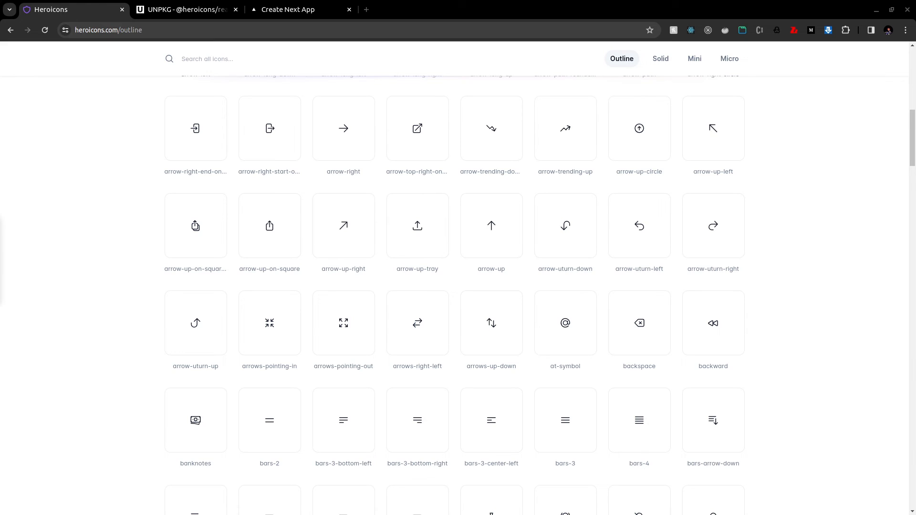
click(15, 258)
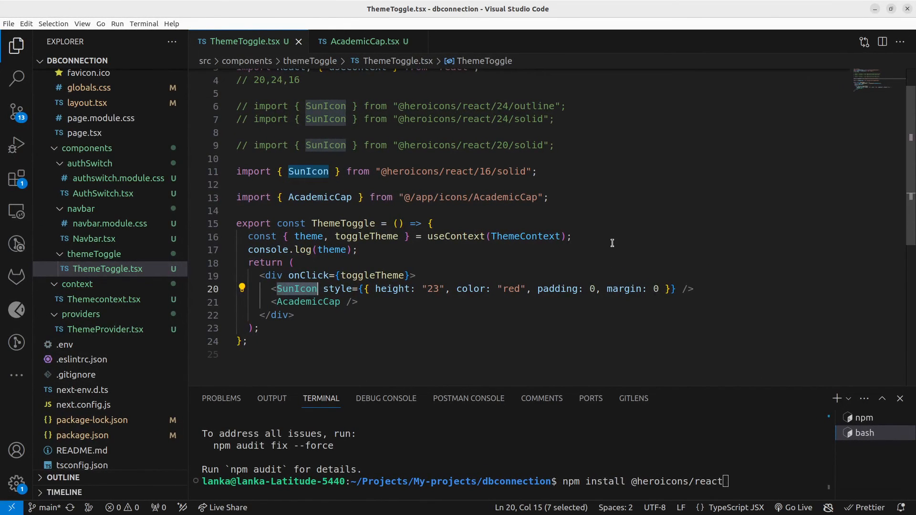